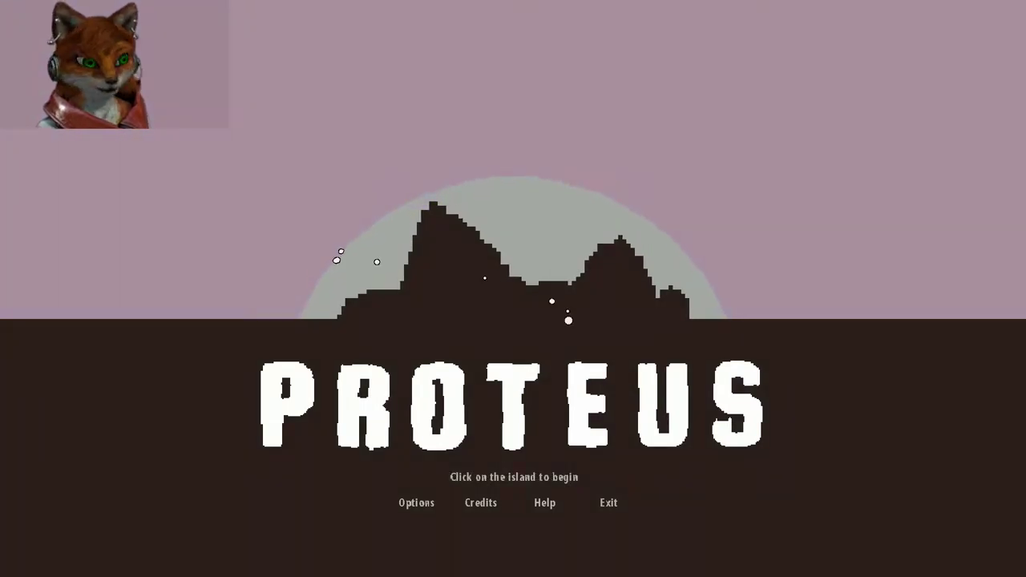
pyautogui.click(537, 337)
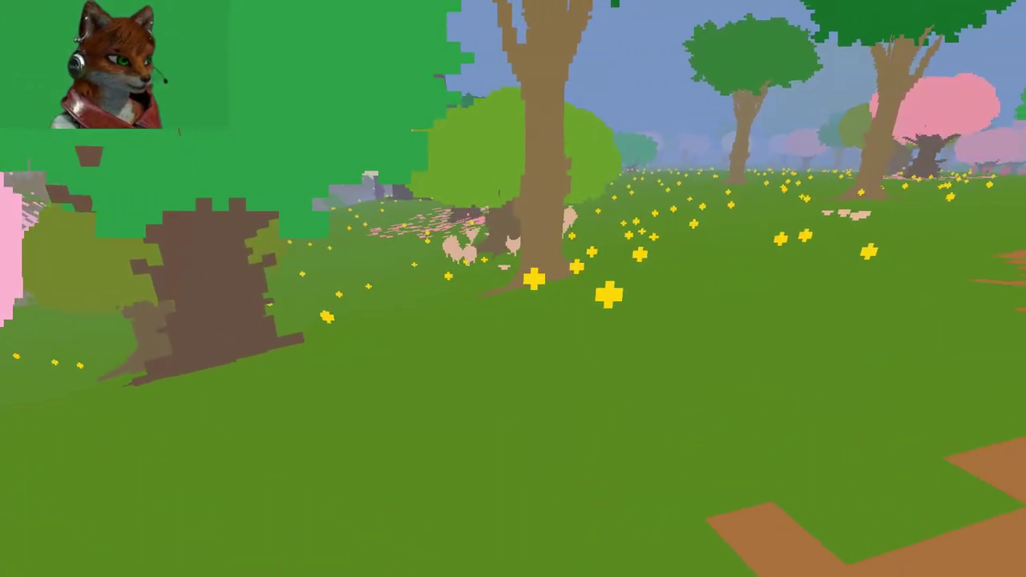
pyautogui.press('w')
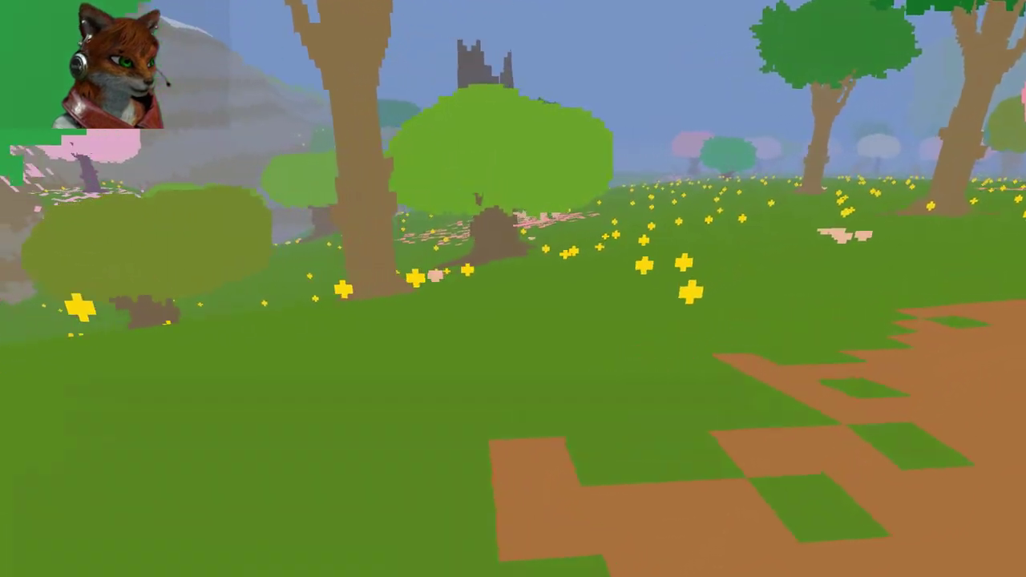
pyautogui.press('w')
pyautogui.press('w')
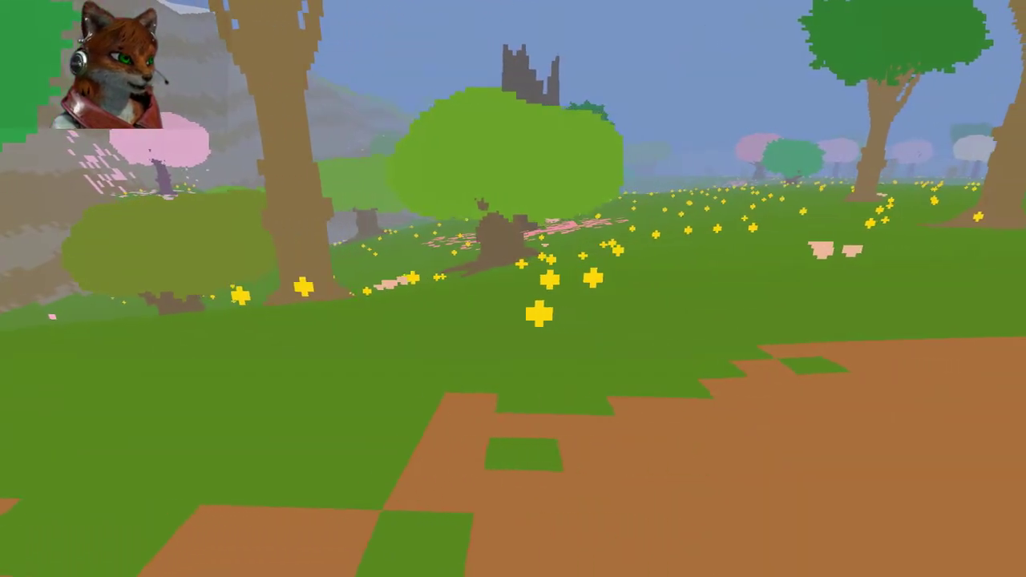
pyautogui.press('w')
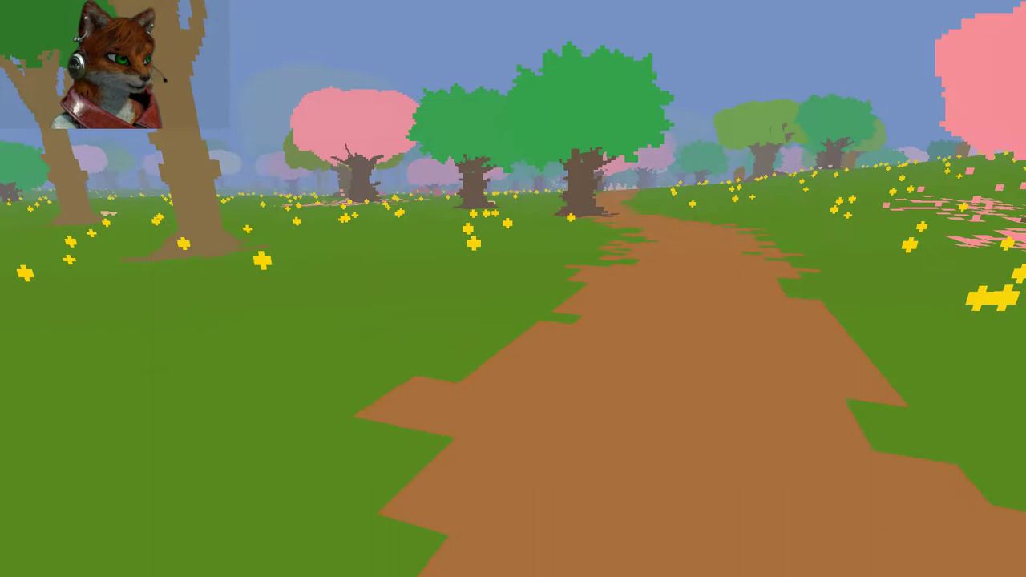
pyautogui.press('w')
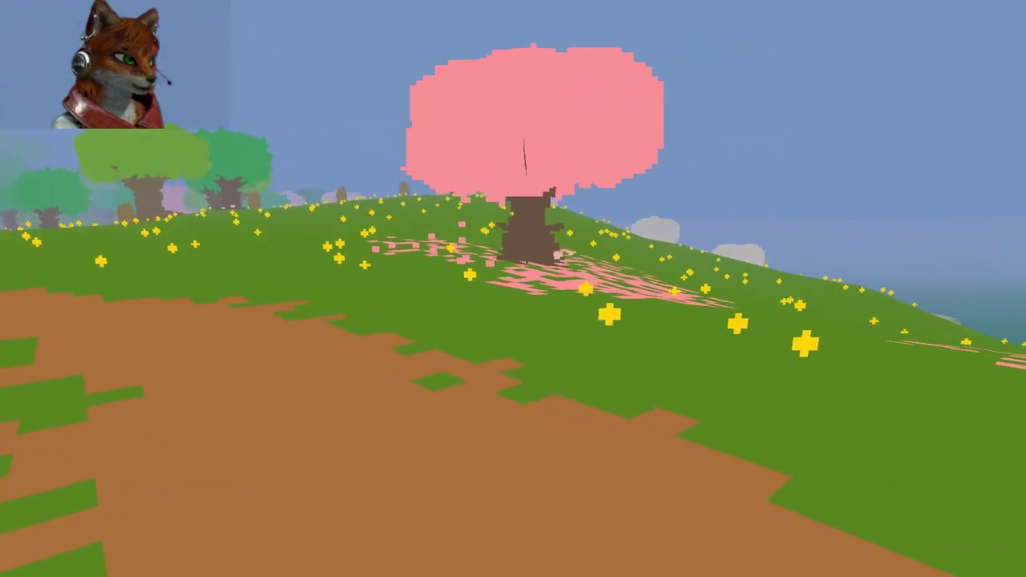
pyautogui.press('w')
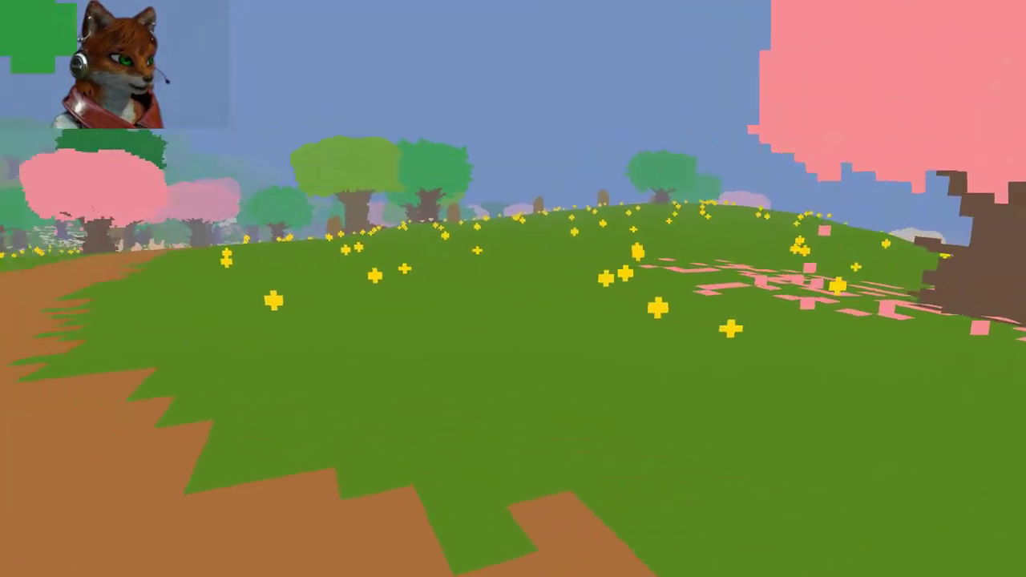
pyautogui.press('w')
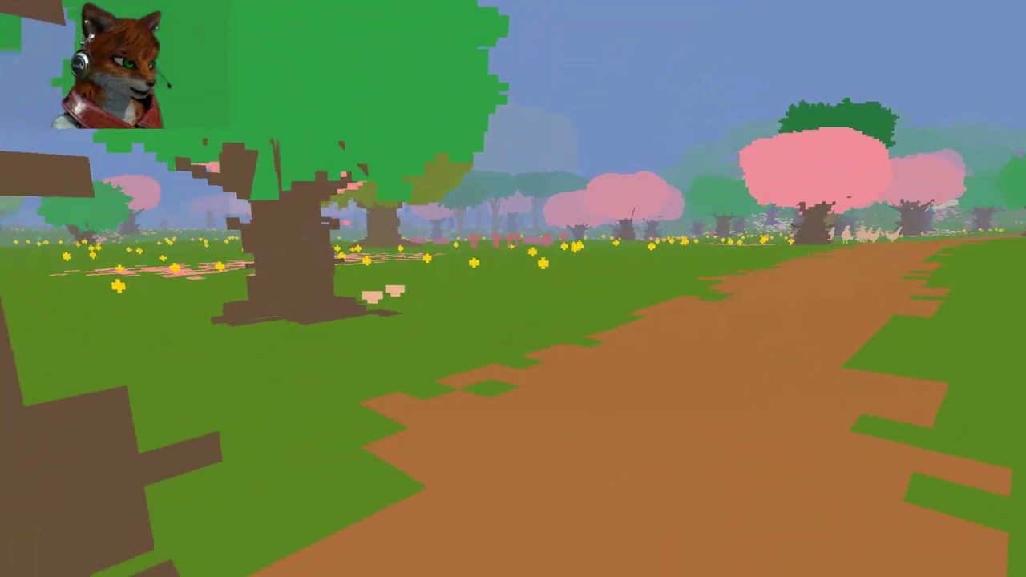
pyautogui.press('w')
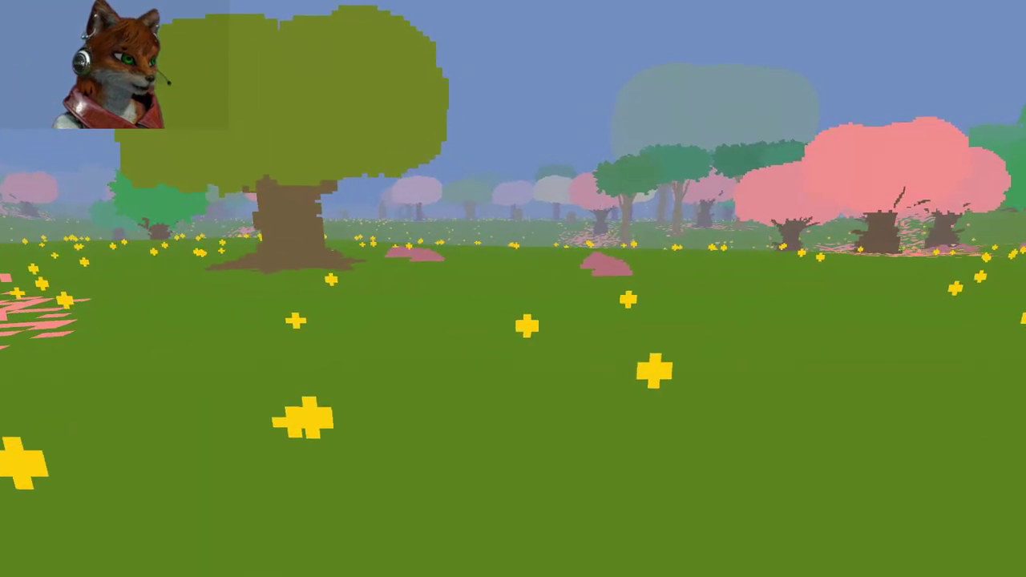
pyautogui.press('w')
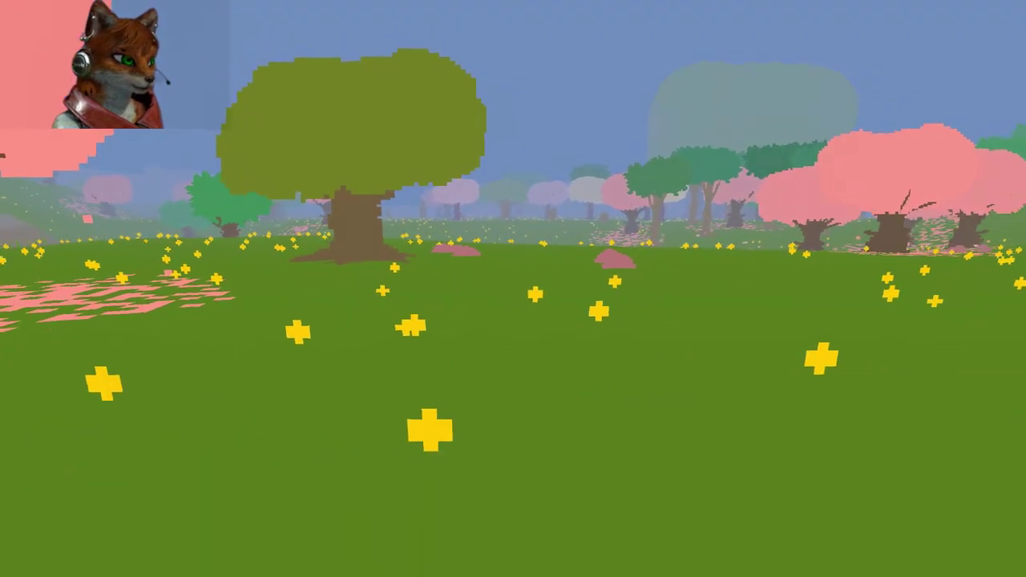
pyautogui.press('w')
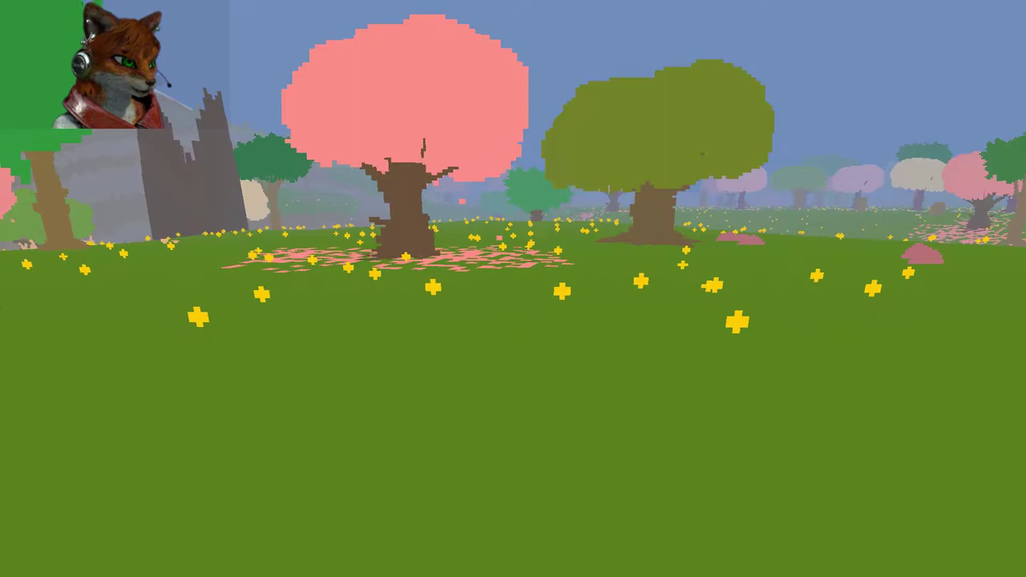
pyautogui.press('w')
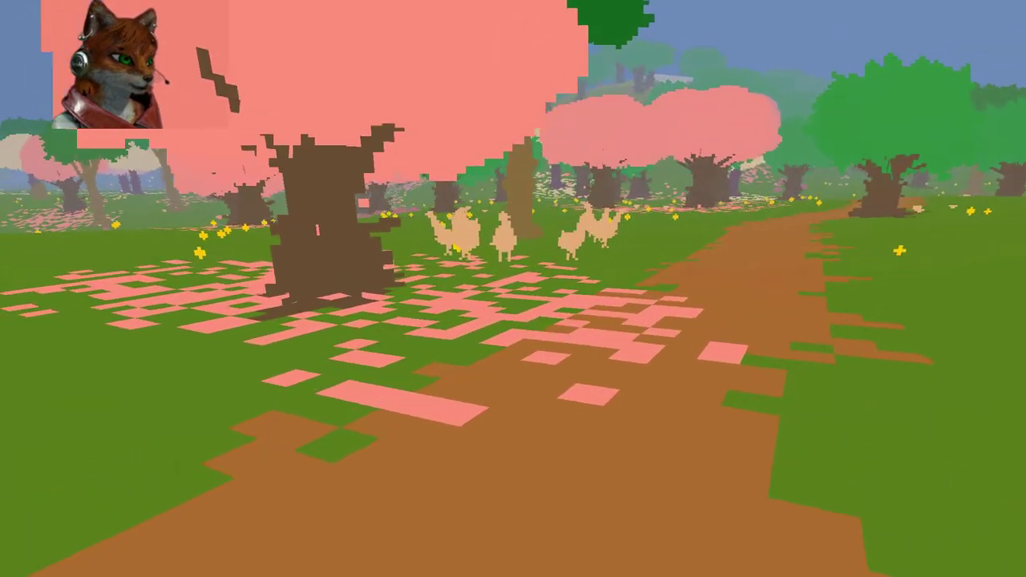
pyautogui.press('w')
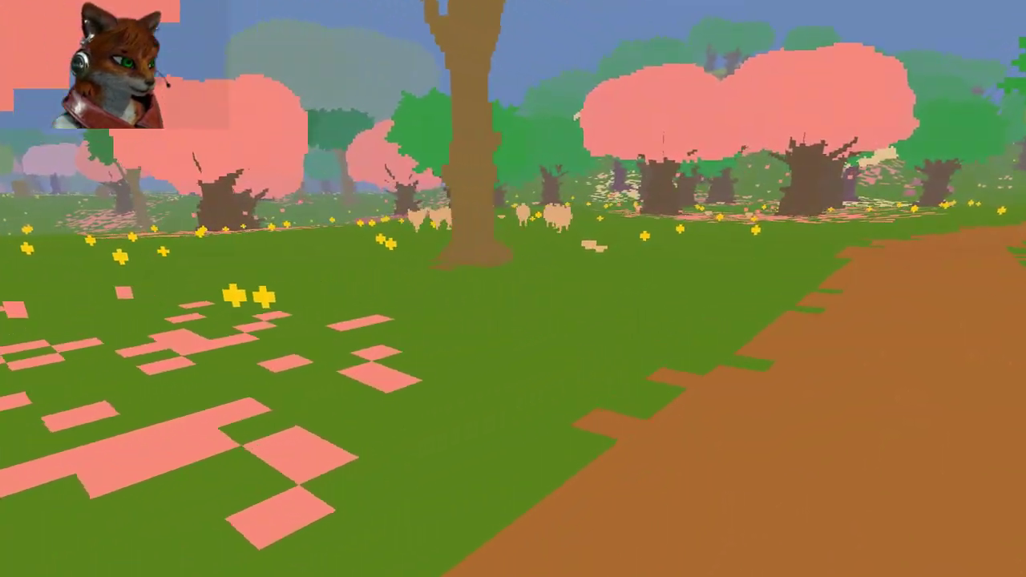
pyautogui.press('w')
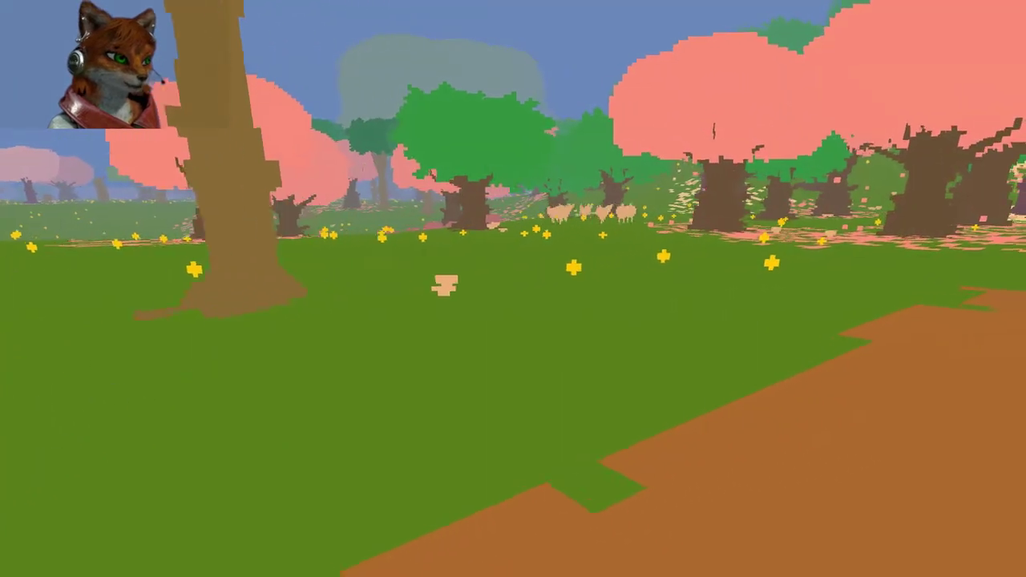
pyautogui.press('w')
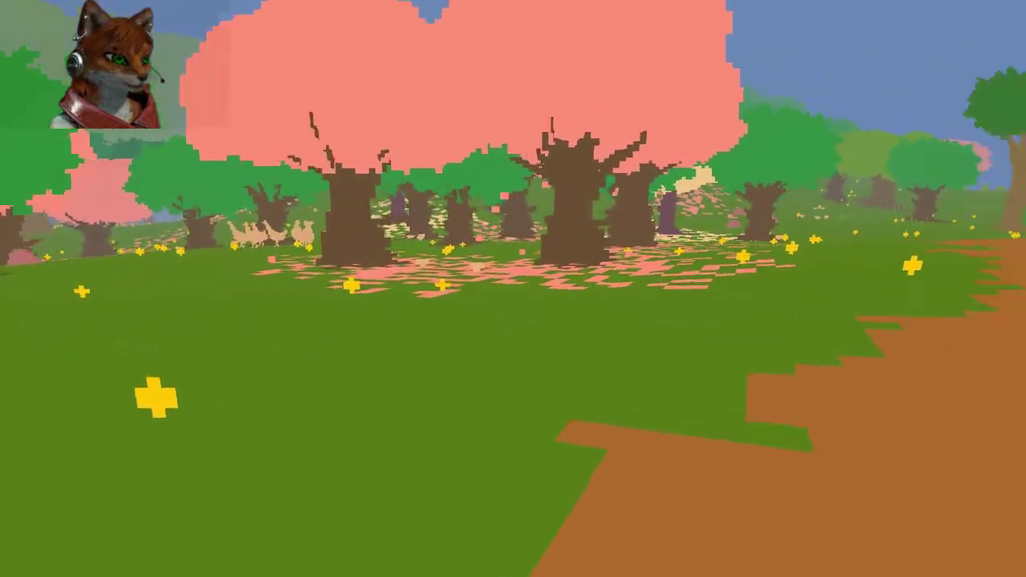
pyautogui.press('w')
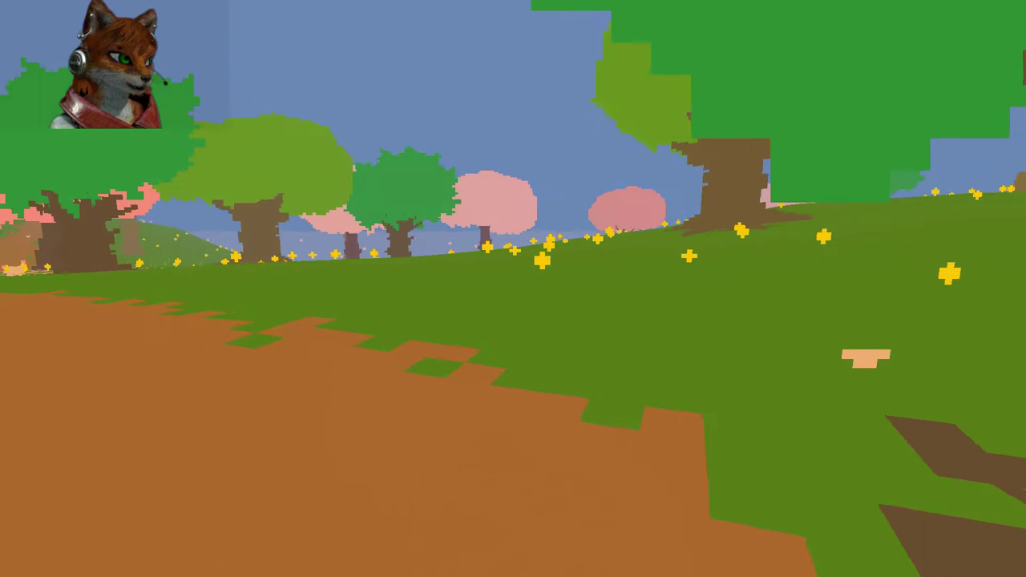
pyautogui.press('w')
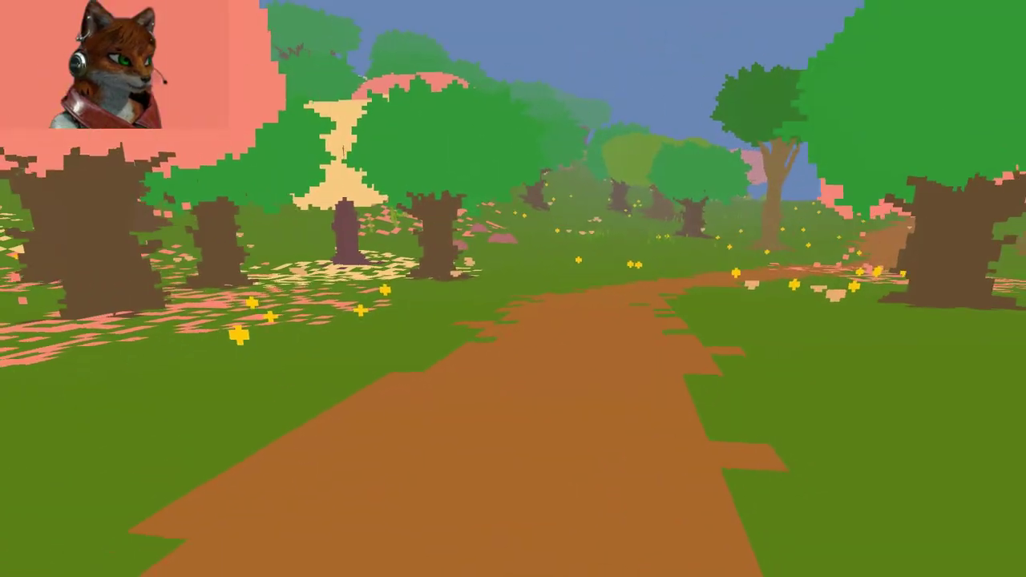
pyautogui.press('w')
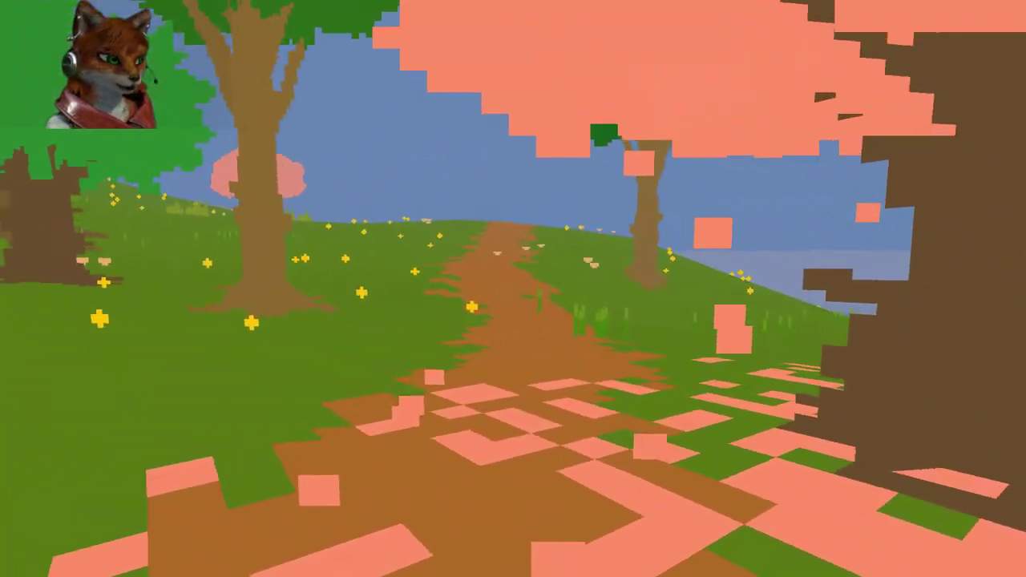
pyautogui.press('w')
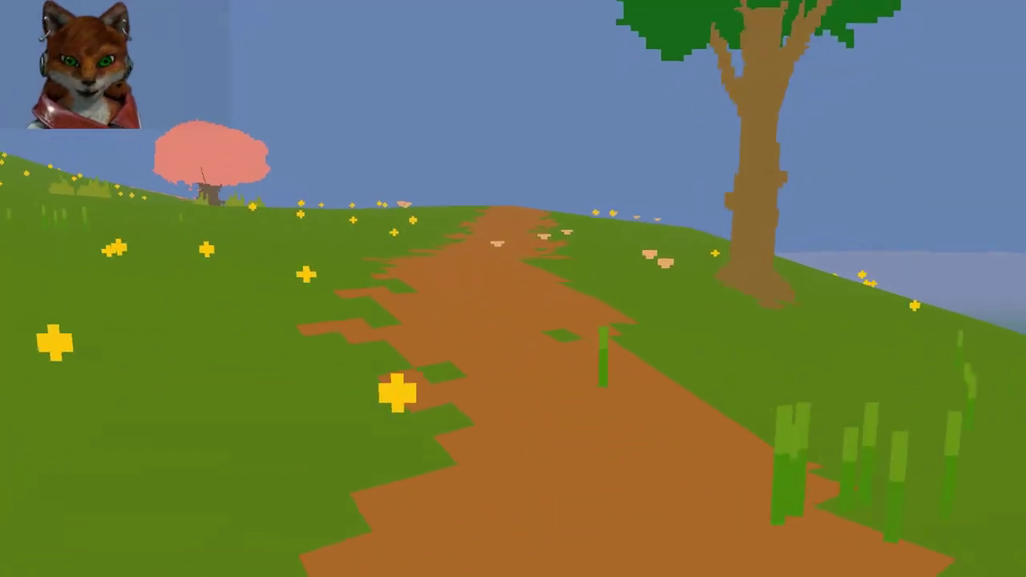
pyautogui.press('w')
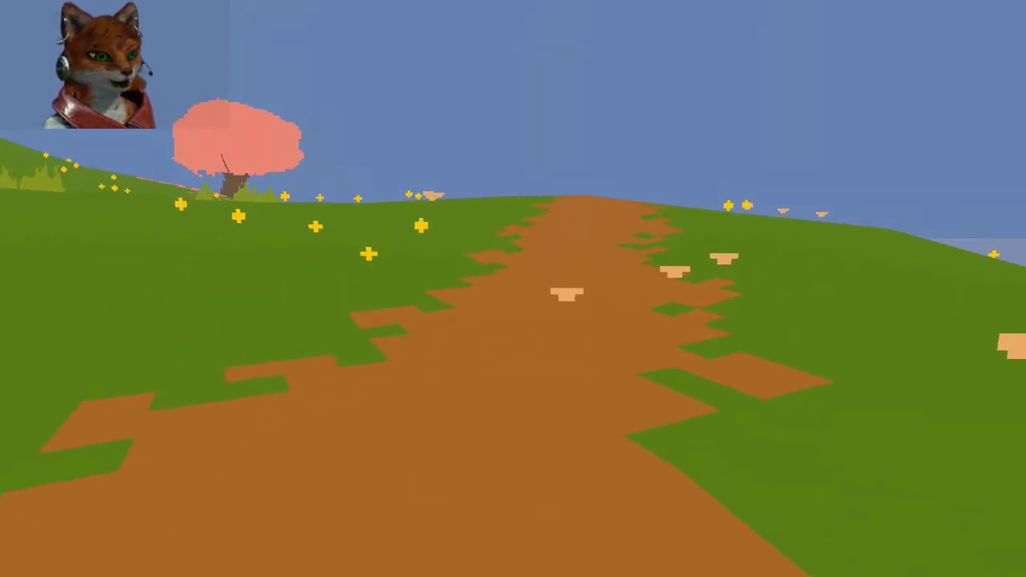
pyautogui.press('w')
pyautogui.press('w')
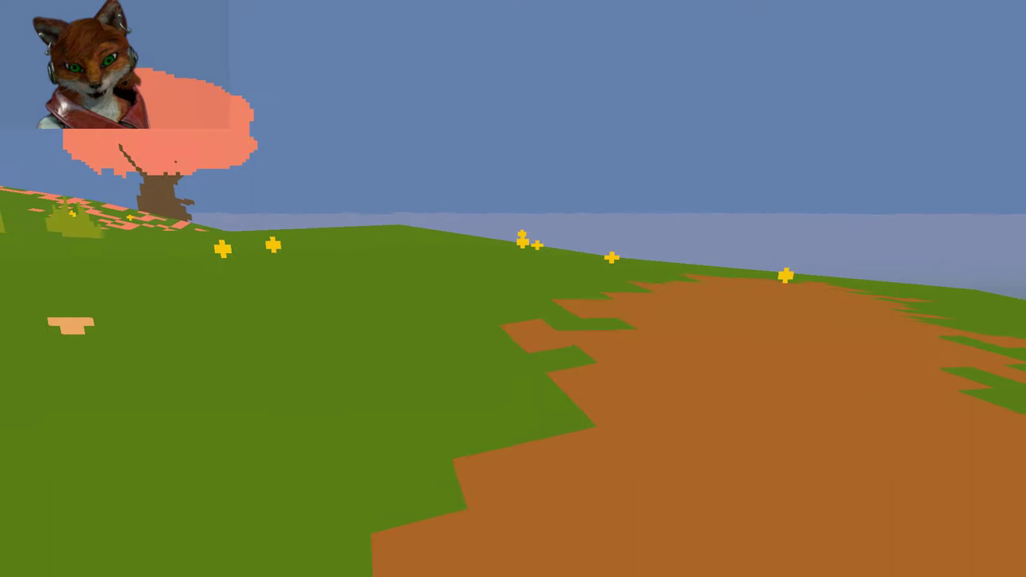
pyautogui.press('w')
pyautogui.press('w')
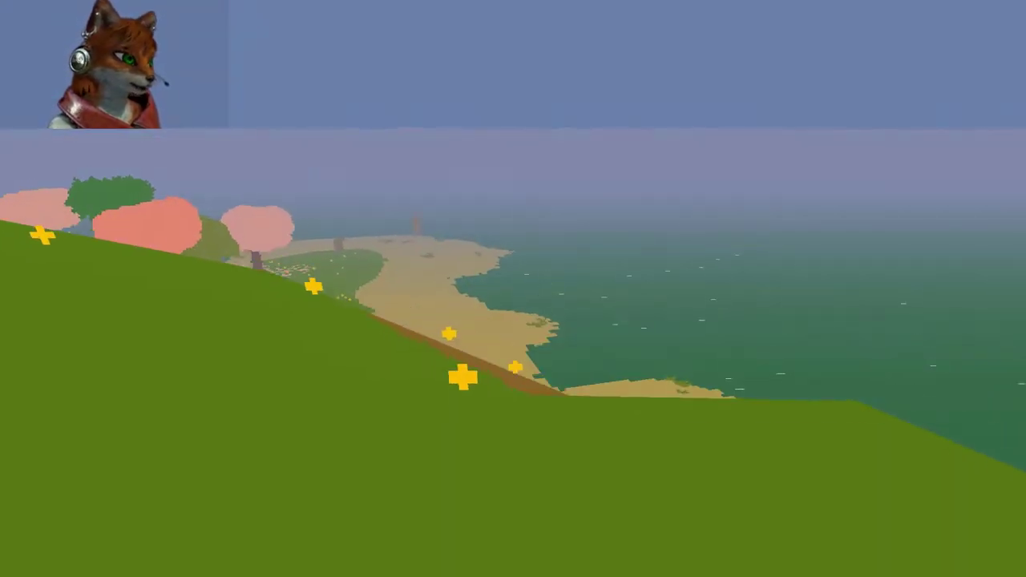
pyautogui.press('w')
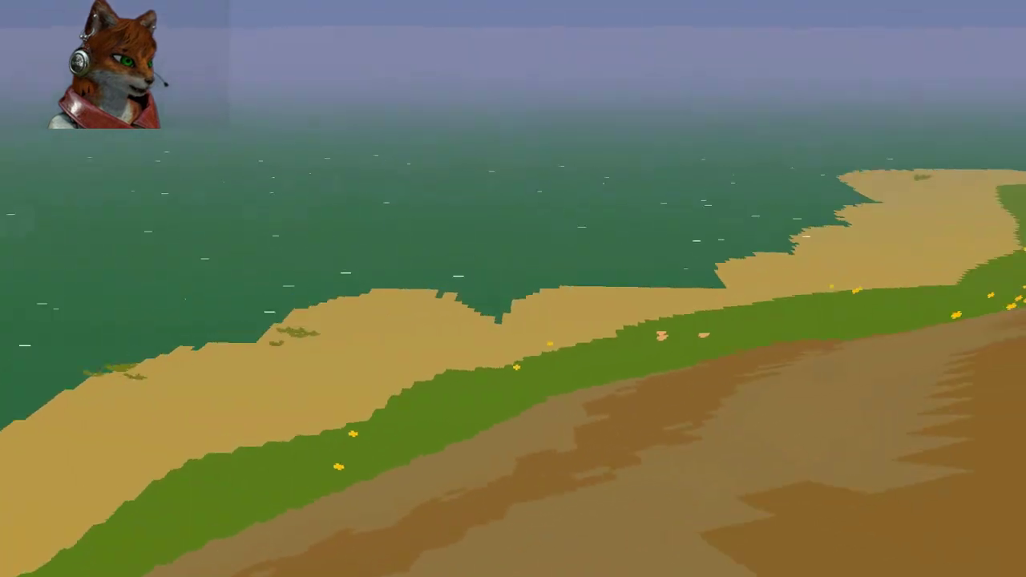
pyautogui.press('w')
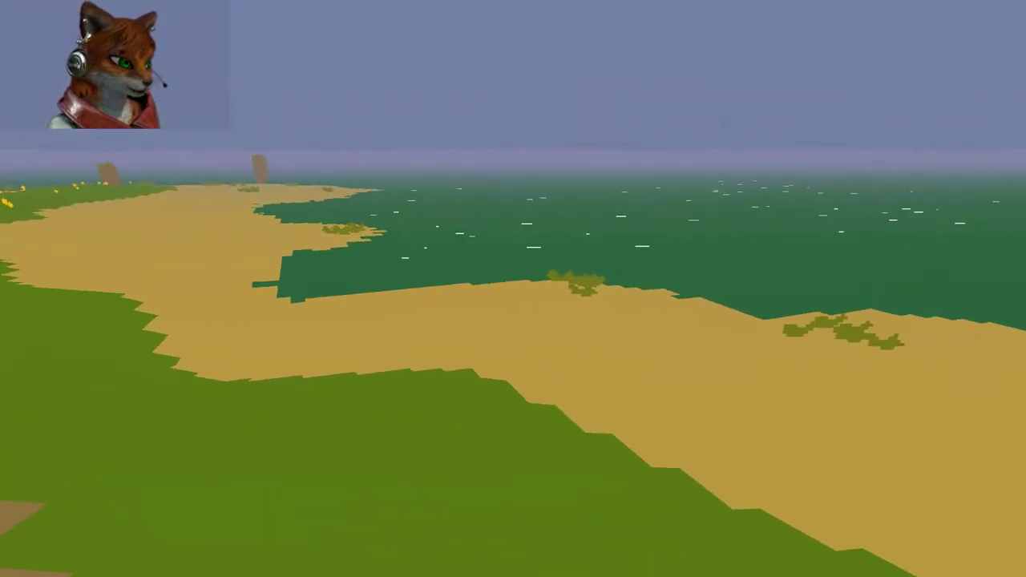
pyautogui.press('w')
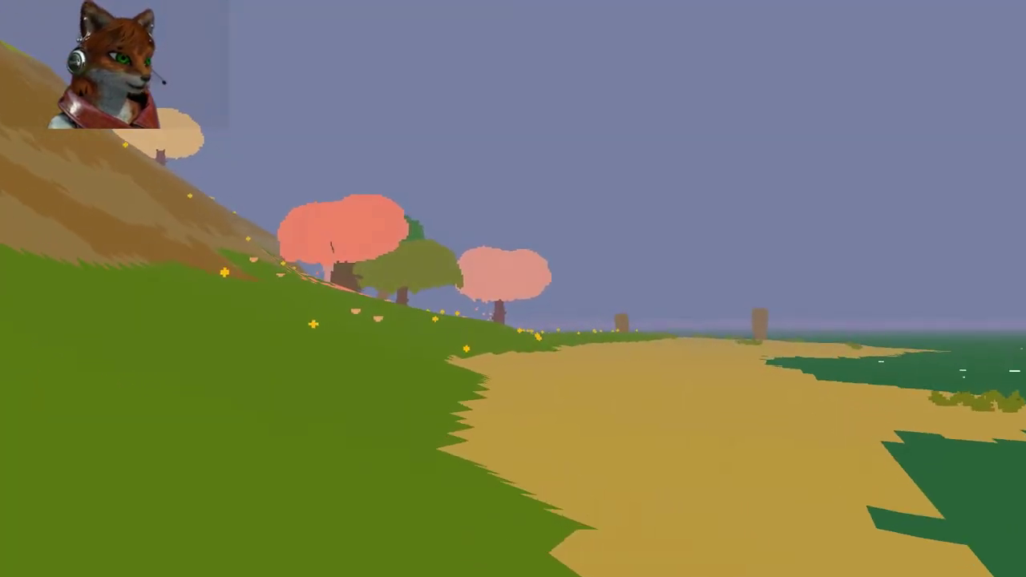
pyautogui.press('w')
pyautogui.press('w')
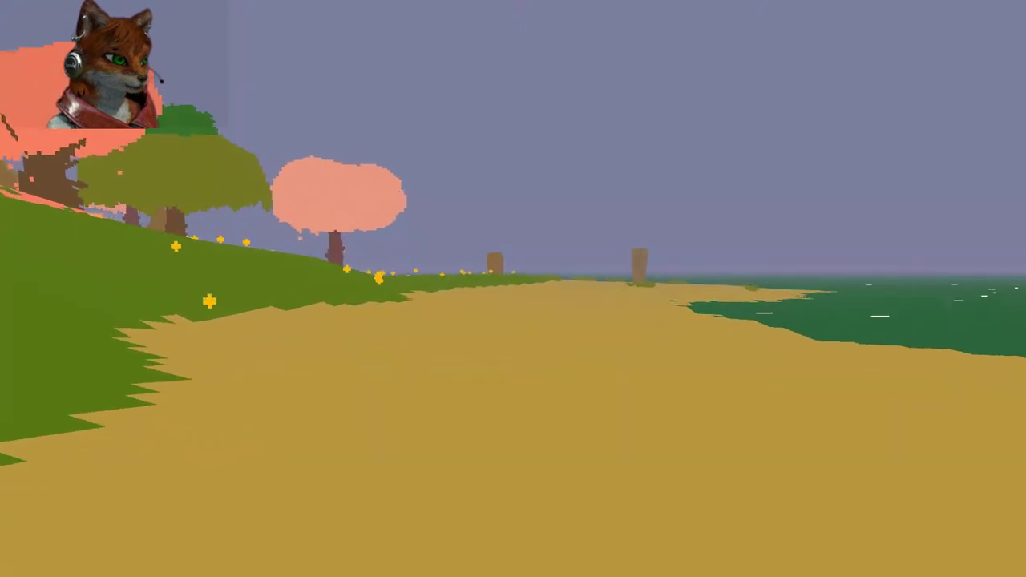
pyautogui.press('w')
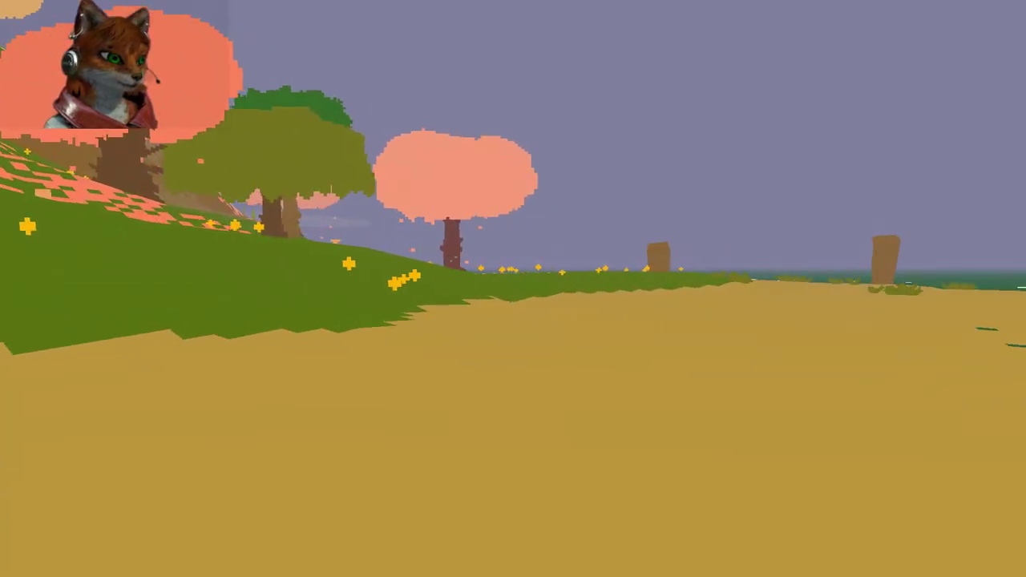
pyautogui.press('w')
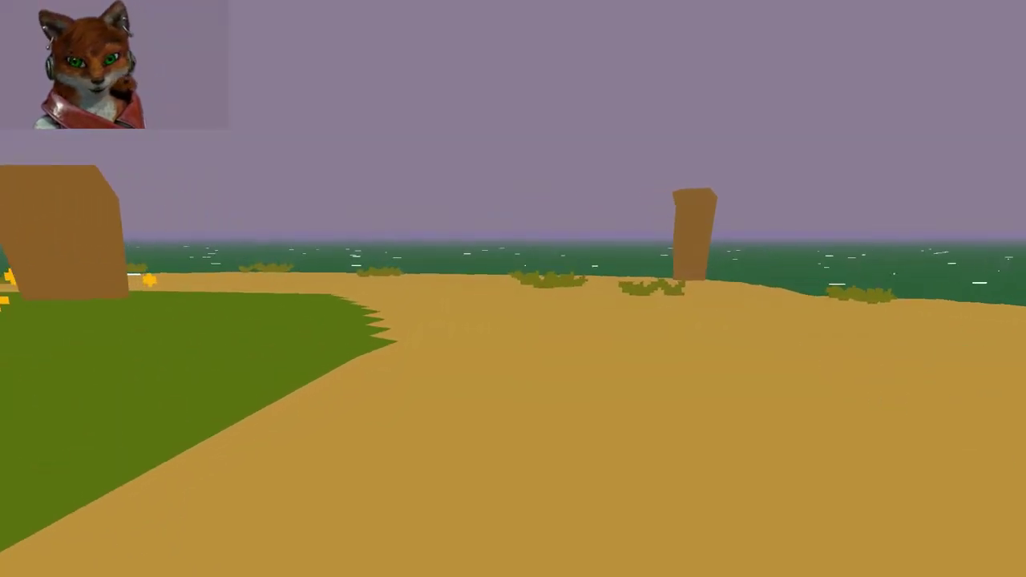
pyautogui.press('w')
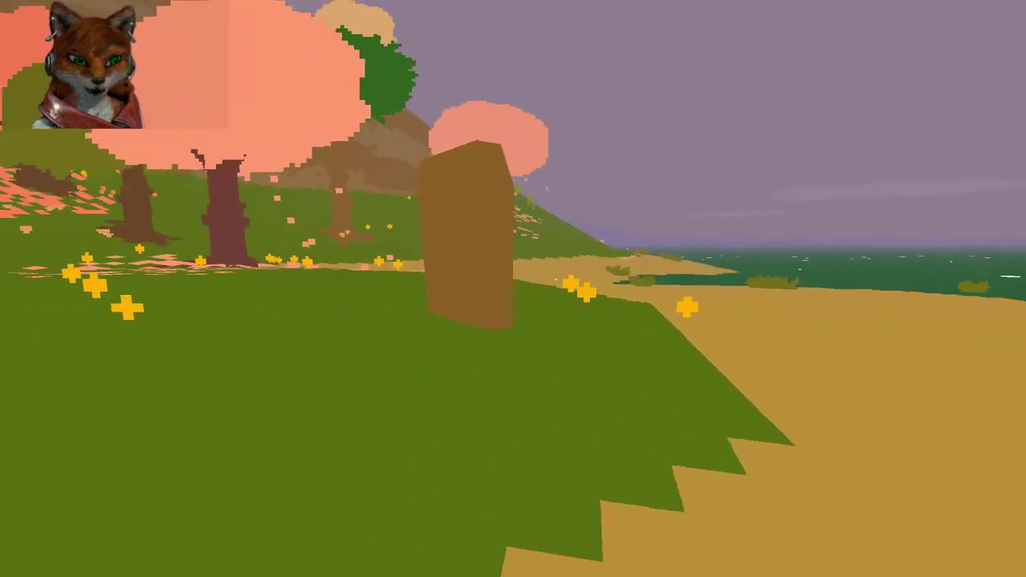
pyautogui.press('w')
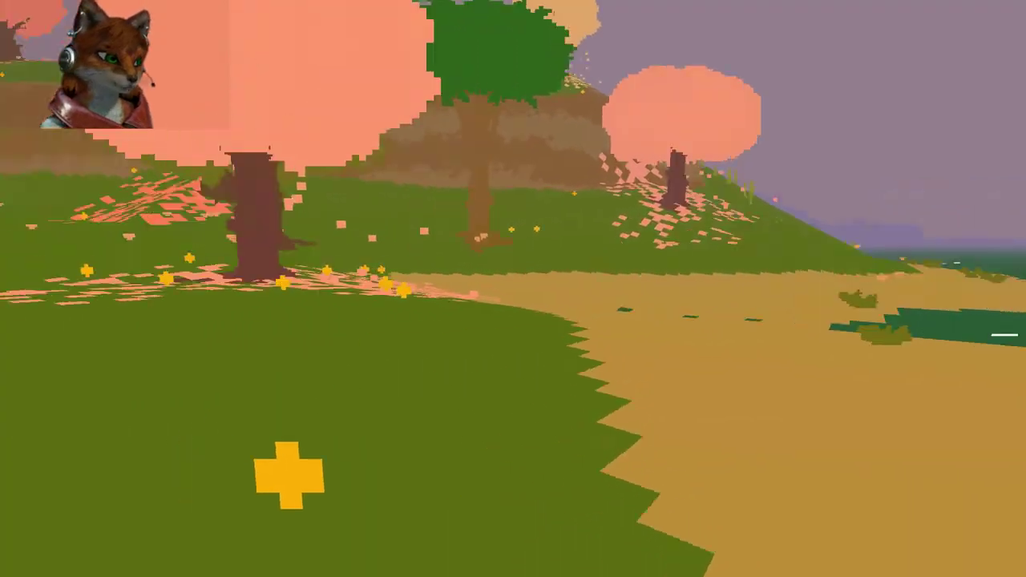
pyautogui.press('w')
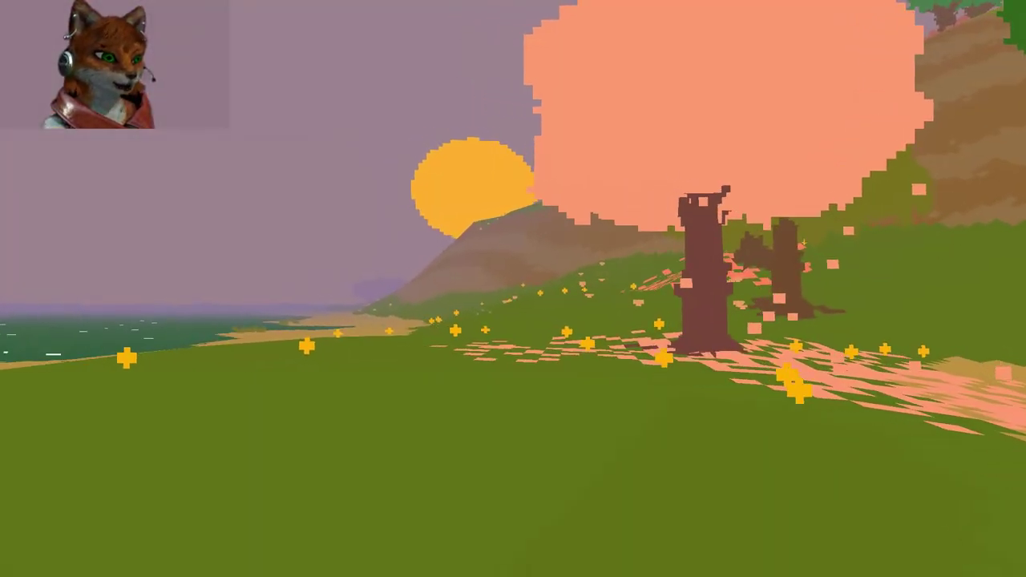
pyautogui.press('w')
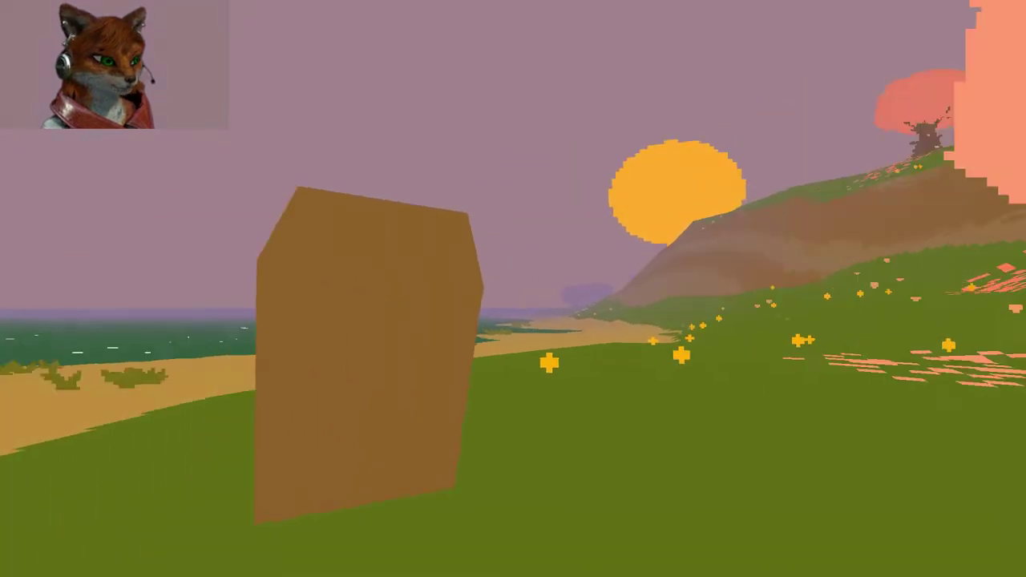
pyautogui.press('w')
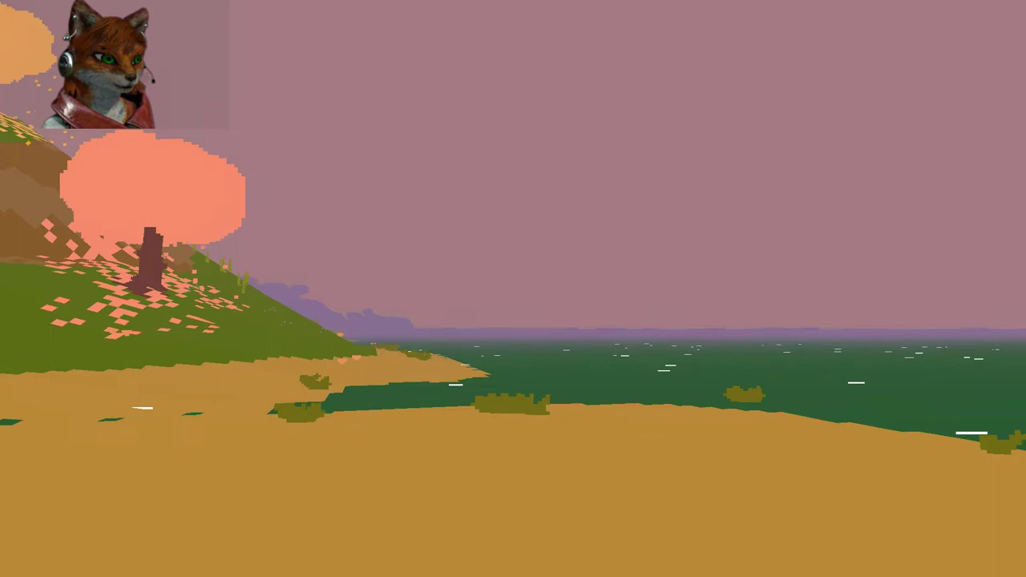
pyautogui.press('w')
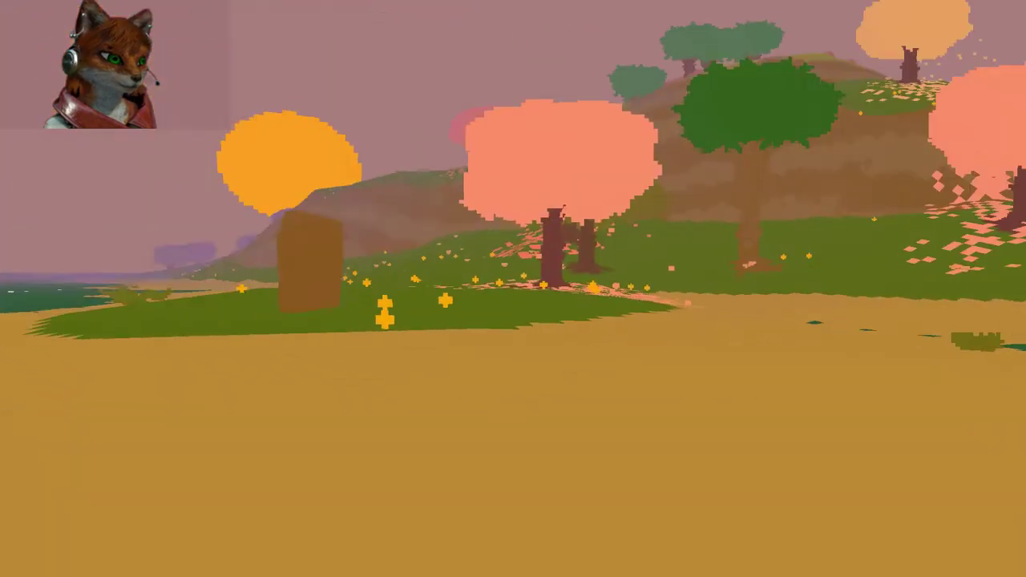
pyautogui.press('w')
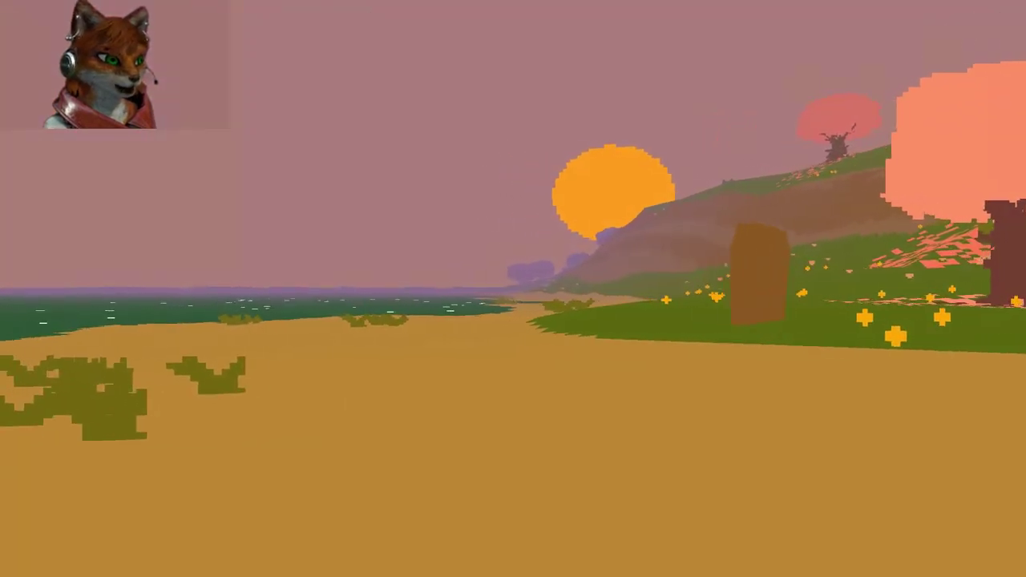
pyautogui.press('a')
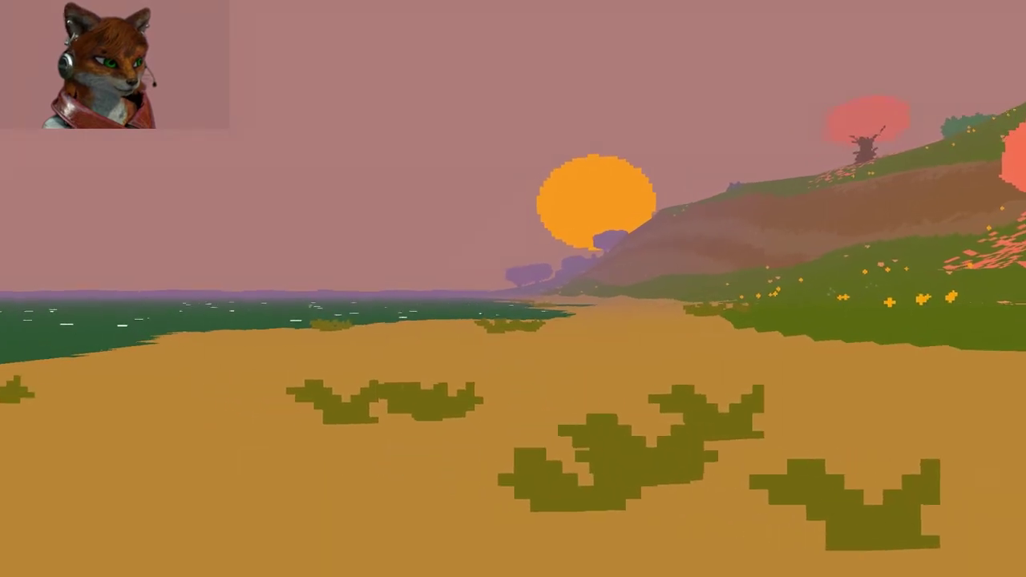
pyautogui.press('w')
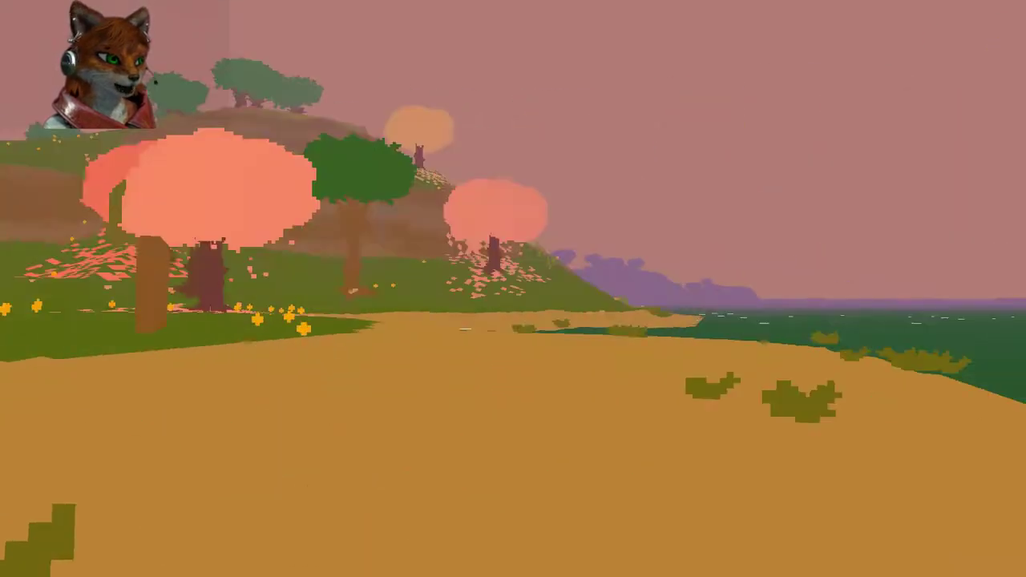